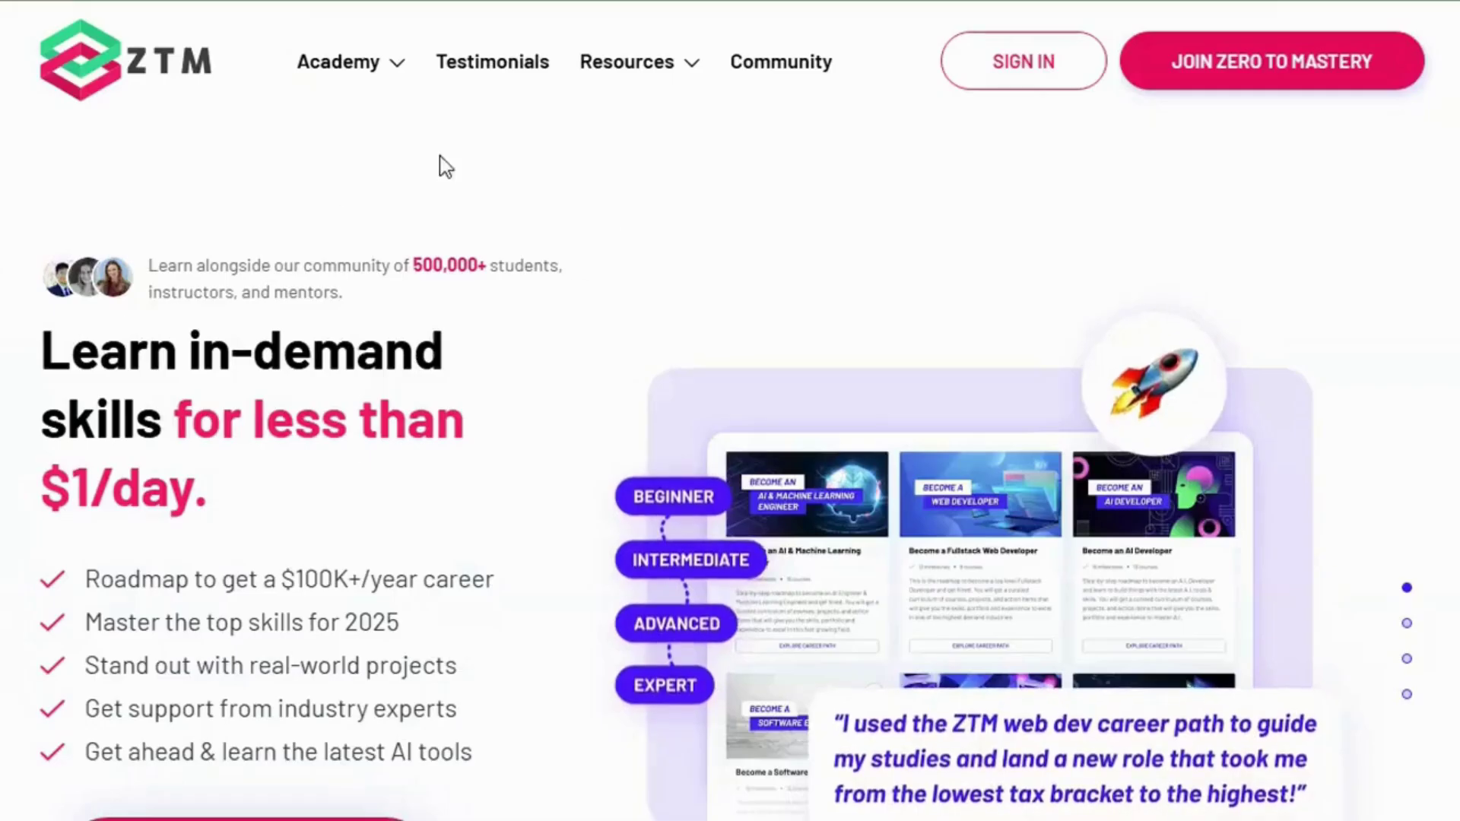
{"action": "scroll", "coordinate": [493, 490], "scroll_direction": "down", "scroll_amount": 4}
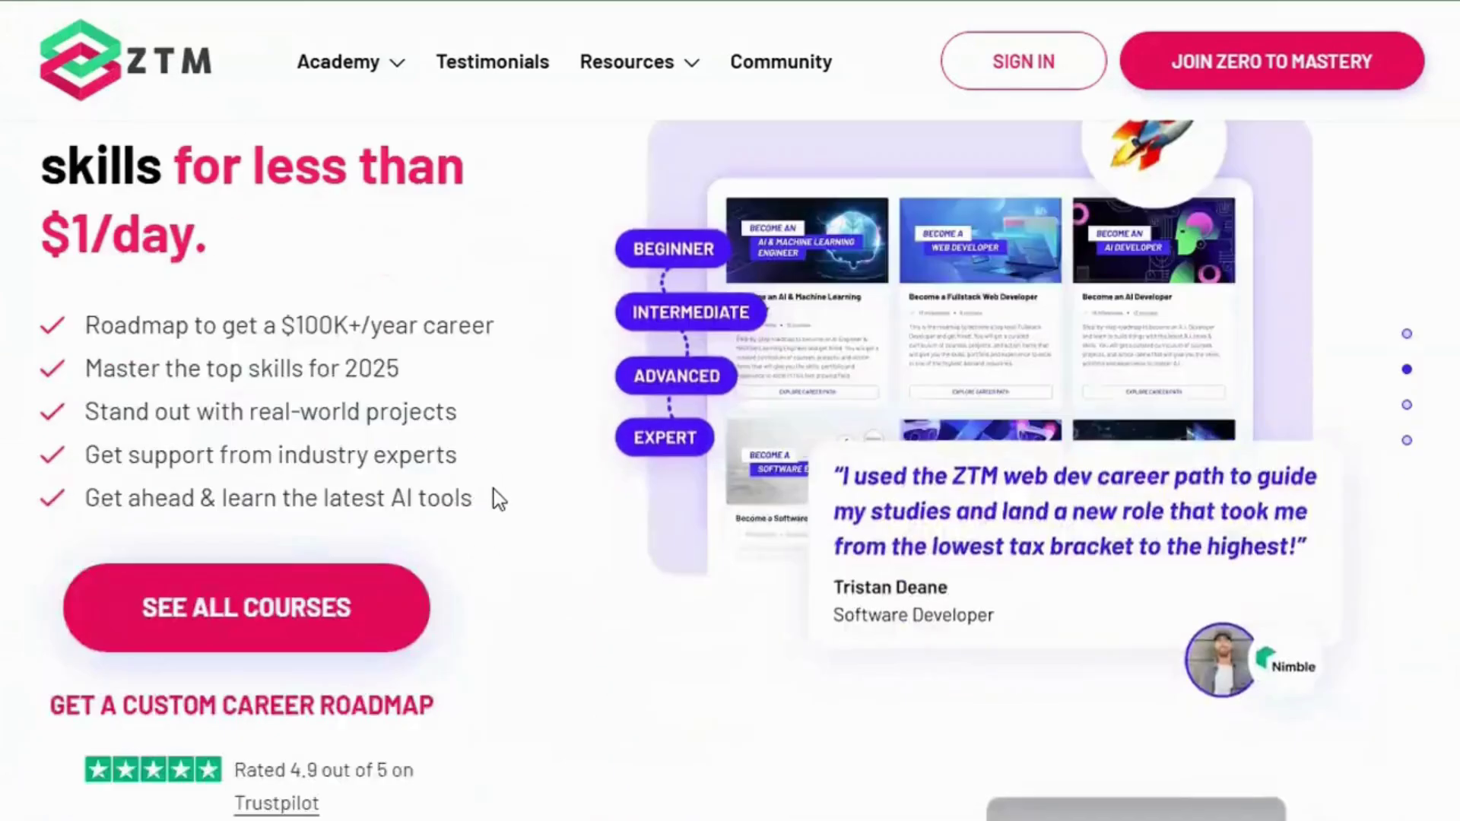
{"action": "scroll", "coordinate": [494, 489], "scroll_direction": "down", "scroll_amount": 4}
{"action": "scroll", "coordinate": [493, 490], "scroll_direction": "down", "scroll_amount": 4}
{"action": "scroll", "coordinate": [495, 489], "scroll_direction": "down", "scroll_amount": 4}
{"action": "scroll", "coordinate": [494, 490], "scroll_direction": "down", "scroll_amount": 4}
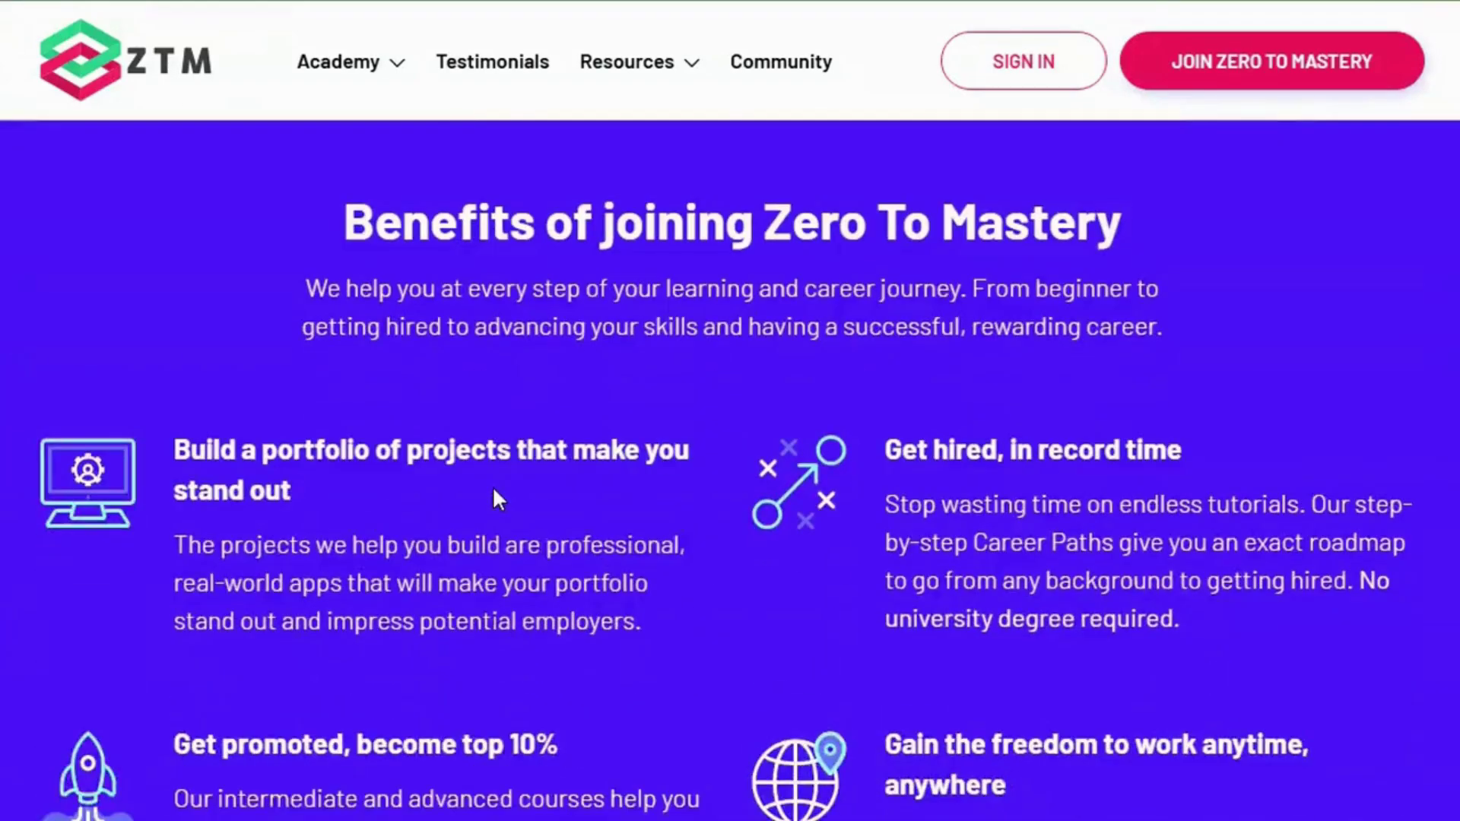
{"action": "scroll", "coordinate": [494, 489], "scroll_direction": "down", "scroll_amount": 4}
{"action": "scroll", "coordinate": [494, 489], "scroll_direction": "down", "scroll_amount": 3}
{"action": "scroll", "coordinate": [493, 490], "scroll_direction": "down", "scroll_amount": 4}
{"action": "scroll", "coordinate": [495, 489], "scroll_direction": "down", "scroll_amount": 5}
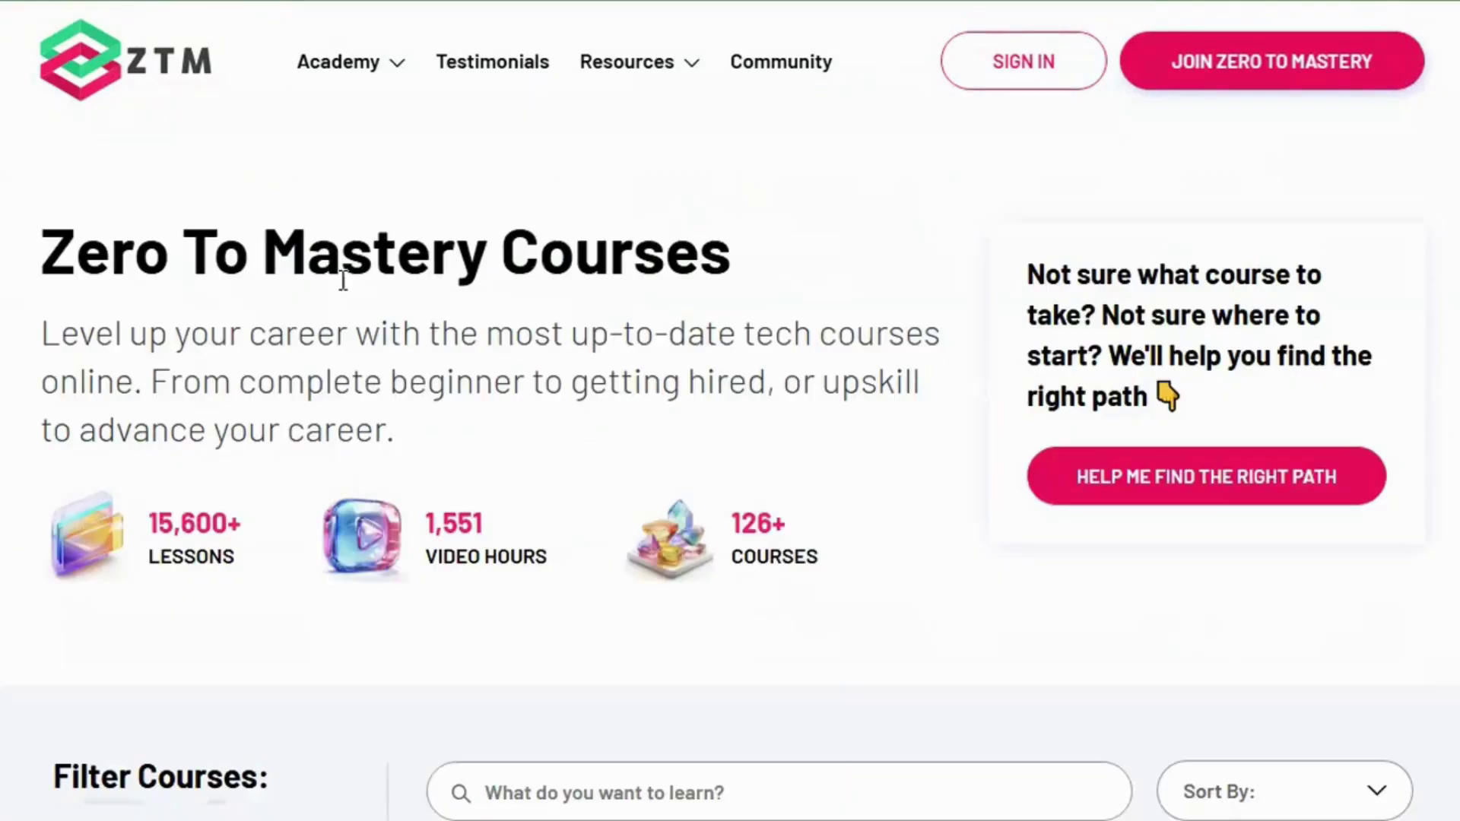
{"action": "scroll", "coordinate": [285, 334], "scroll_direction": "down", "scroll_amount": 2}
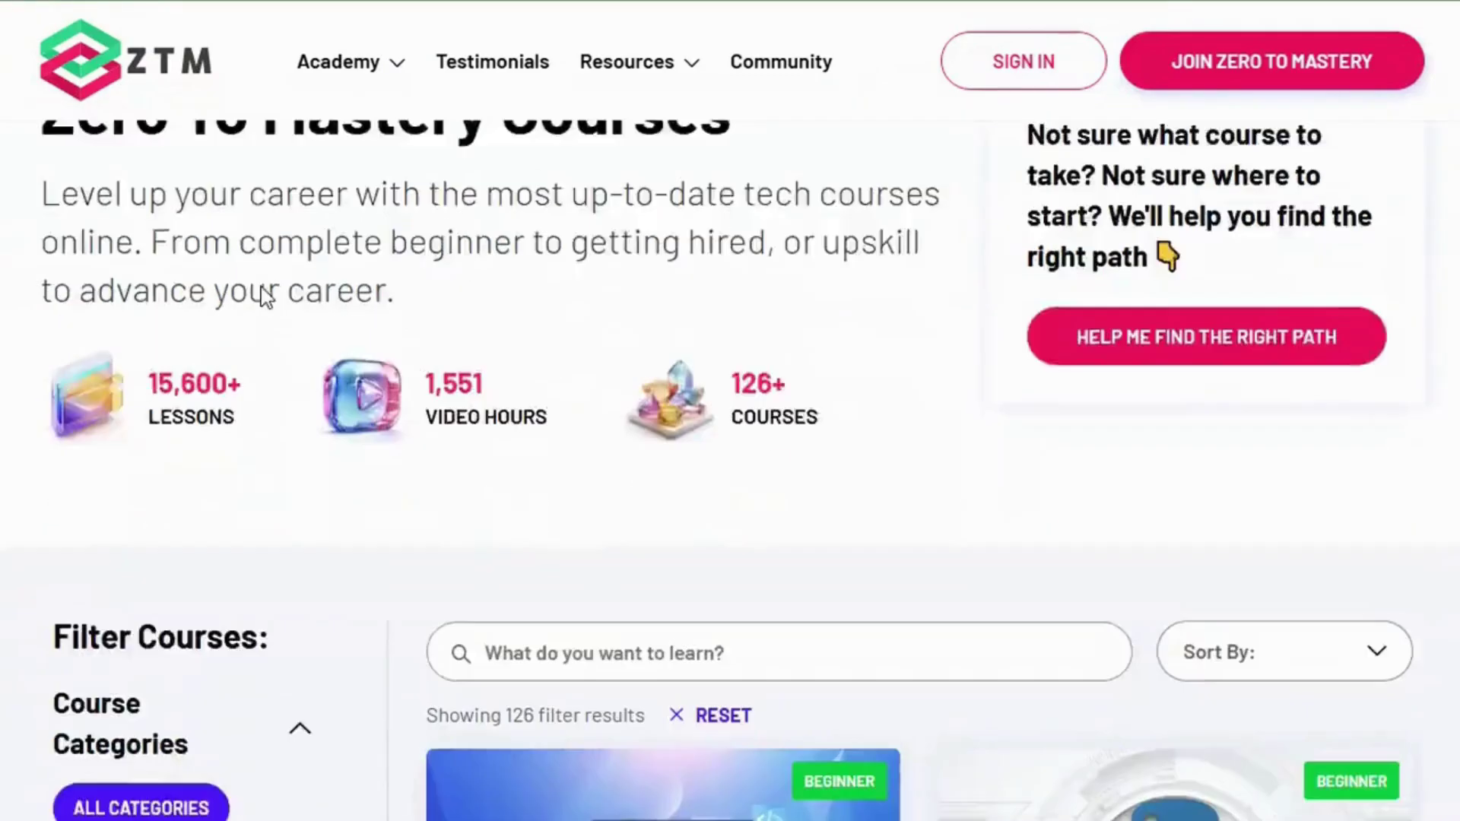
{"action": "scroll", "coordinate": [285, 334], "scroll_direction": "down", "scroll_amount": 4}
{"action": "scroll", "coordinate": [285, 333], "scroll_direction": "down", "scroll_amount": 4}
{"action": "scroll", "coordinate": [285, 334], "scroll_direction": "down", "scroll_amount": 4}
{"action": "scroll", "coordinate": [285, 333], "scroll_direction": "down", "scroll_amount": 4}
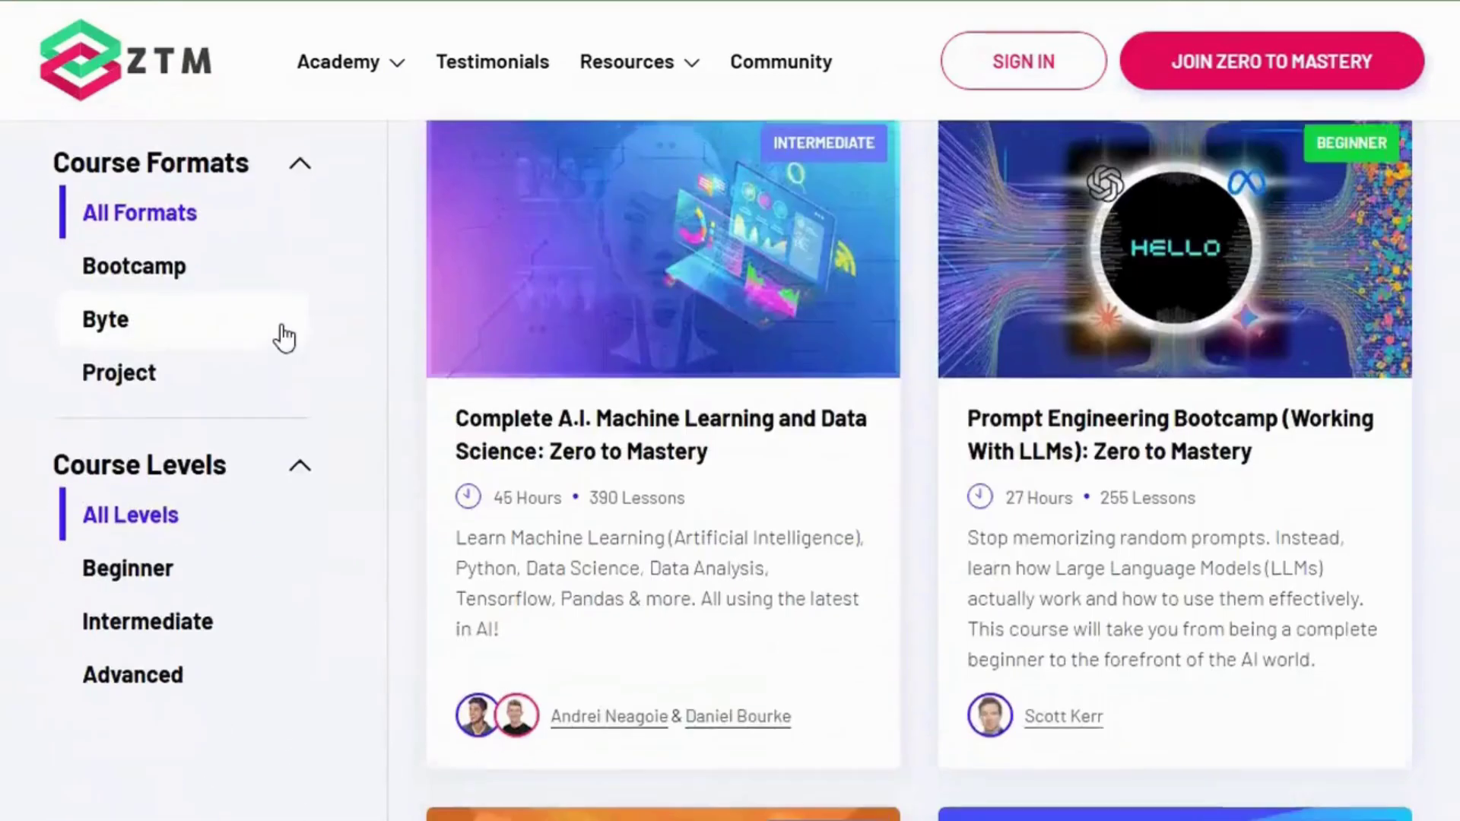
{"action": "scroll", "coordinate": [285, 333], "scroll_direction": "down", "scroll_amount": 2}
{"action": "scroll", "coordinate": [285, 333], "scroll_direction": "down", "scroll_amount": 2}
{"action": "scroll", "coordinate": [285, 333], "scroll_direction": "down", "scroll_amount": 5}
{"action": "scroll", "coordinate": [286, 333], "scroll_direction": "down", "scroll_amount": 2}
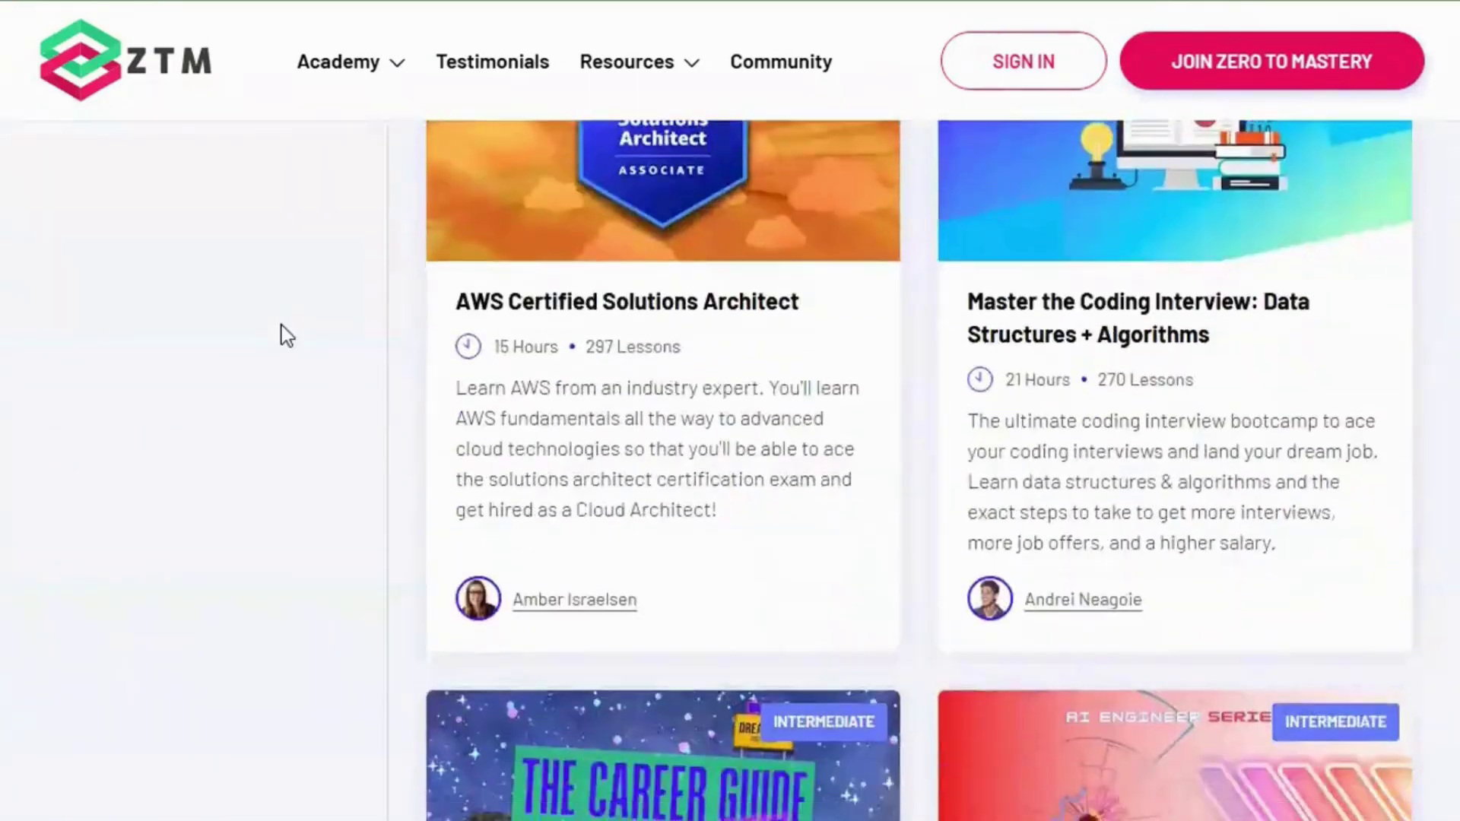
{"action": "scroll", "coordinate": [286, 334], "scroll_direction": "down", "scroll_amount": 2}
{"action": "scroll", "coordinate": [285, 333], "scroll_direction": "down", "scroll_amount": 3}
{"action": "scroll", "coordinate": [285, 334], "scroll_direction": "down", "scroll_amount": 3}
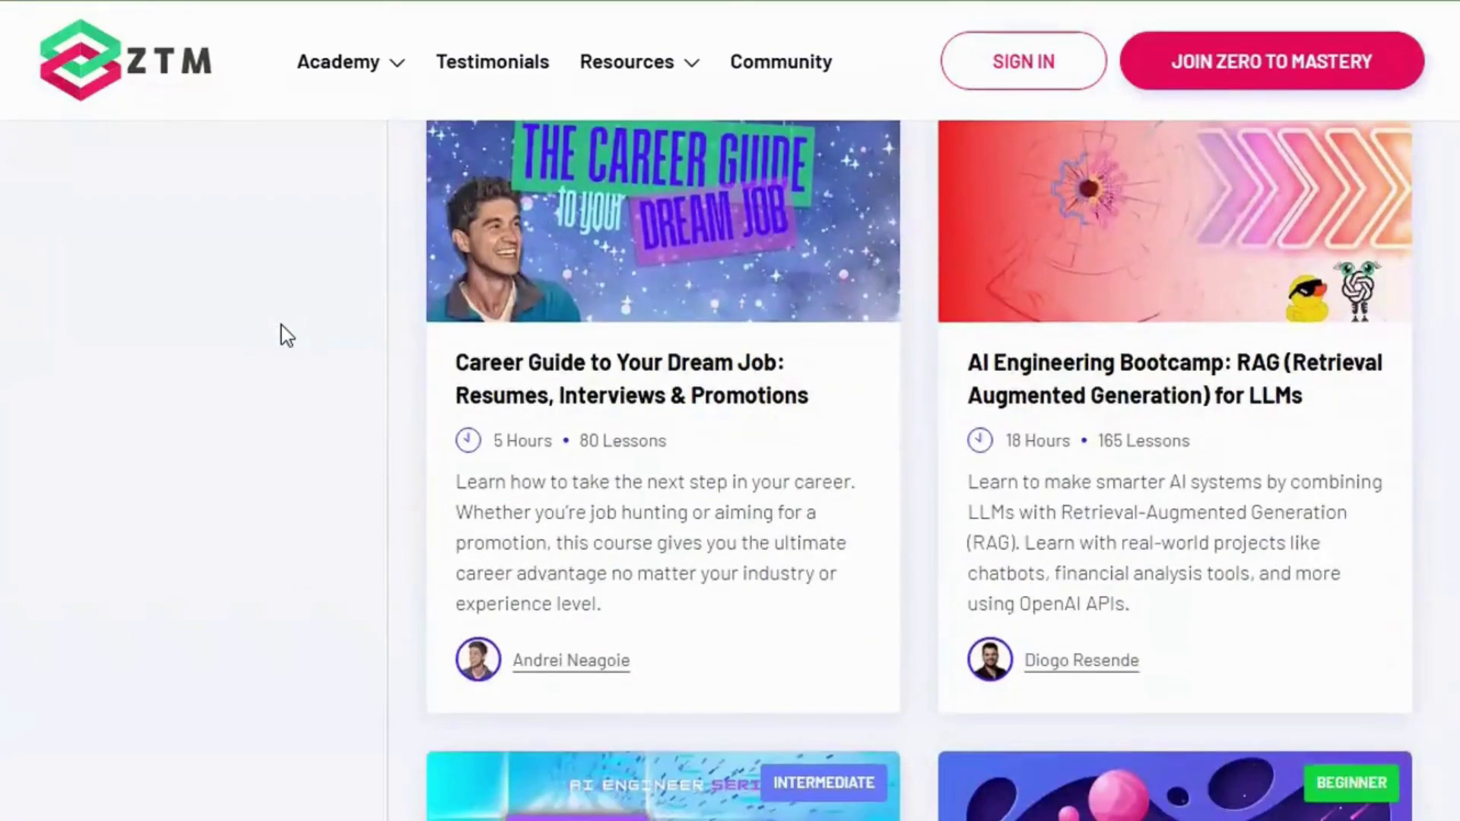
{"action": "scroll", "coordinate": [286, 333], "scroll_direction": "down", "scroll_amount": 3}
- Return to the top of the catalog to filter it to Project courses
{"action": "key", "text": "Home"}
{"action": "scroll", "coordinate": [890, 342], "scroll_direction": "down", "scroll_amount": 3}
{"action": "scroll", "coordinate": [890, 342], "scroll_direction": "down", "scroll_amount": 4}
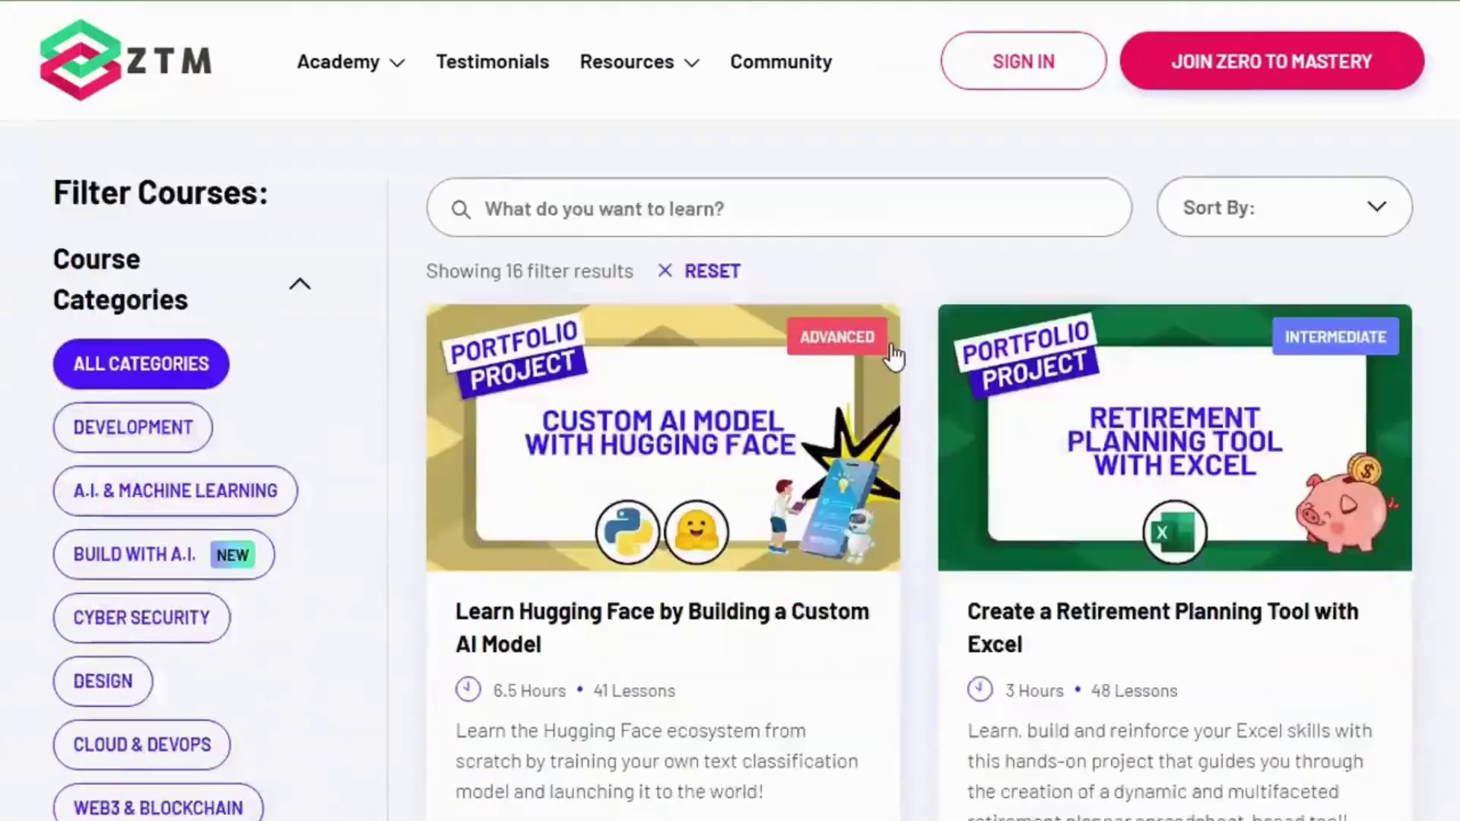
{"action": "scroll", "coordinate": [889, 343], "scroll_direction": "down", "scroll_amount": 4}
{"action": "scroll", "coordinate": [896, 356], "scroll_direction": "down", "scroll_amount": 2}
{"action": "scroll", "coordinate": [895, 355], "scroll_direction": "down", "scroll_amount": 4}
{"action": "scroll", "coordinate": [895, 356], "scroll_direction": "down", "scroll_amount": 4}
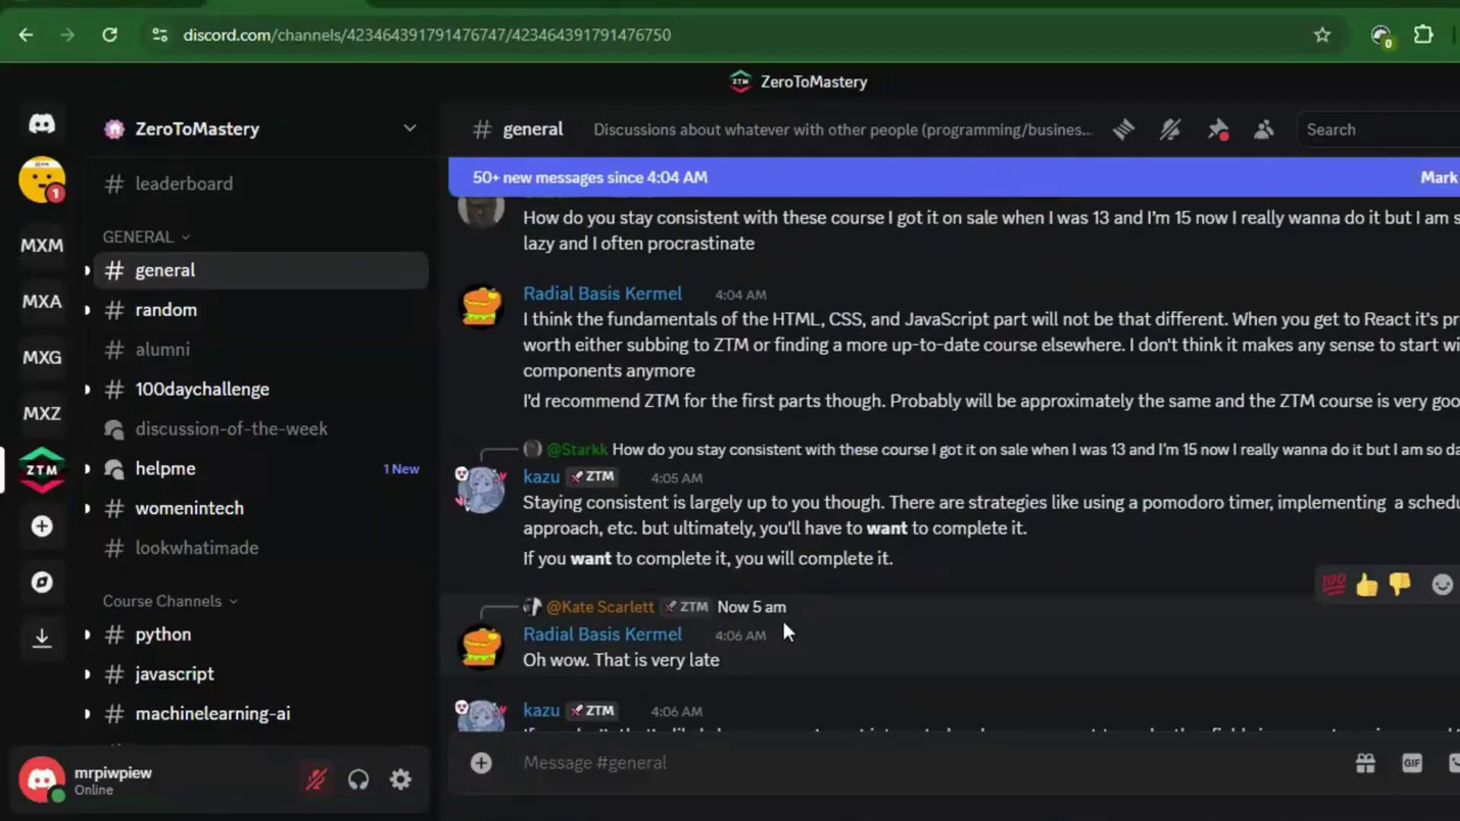
{"action": "scroll", "coordinate": [781, 619], "scroll_direction": "down", "scroll_amount": 2}
{"action": "scroll", "coordinate": [781, 618], "scroll_direction": "down", "scroll_amount": 1}
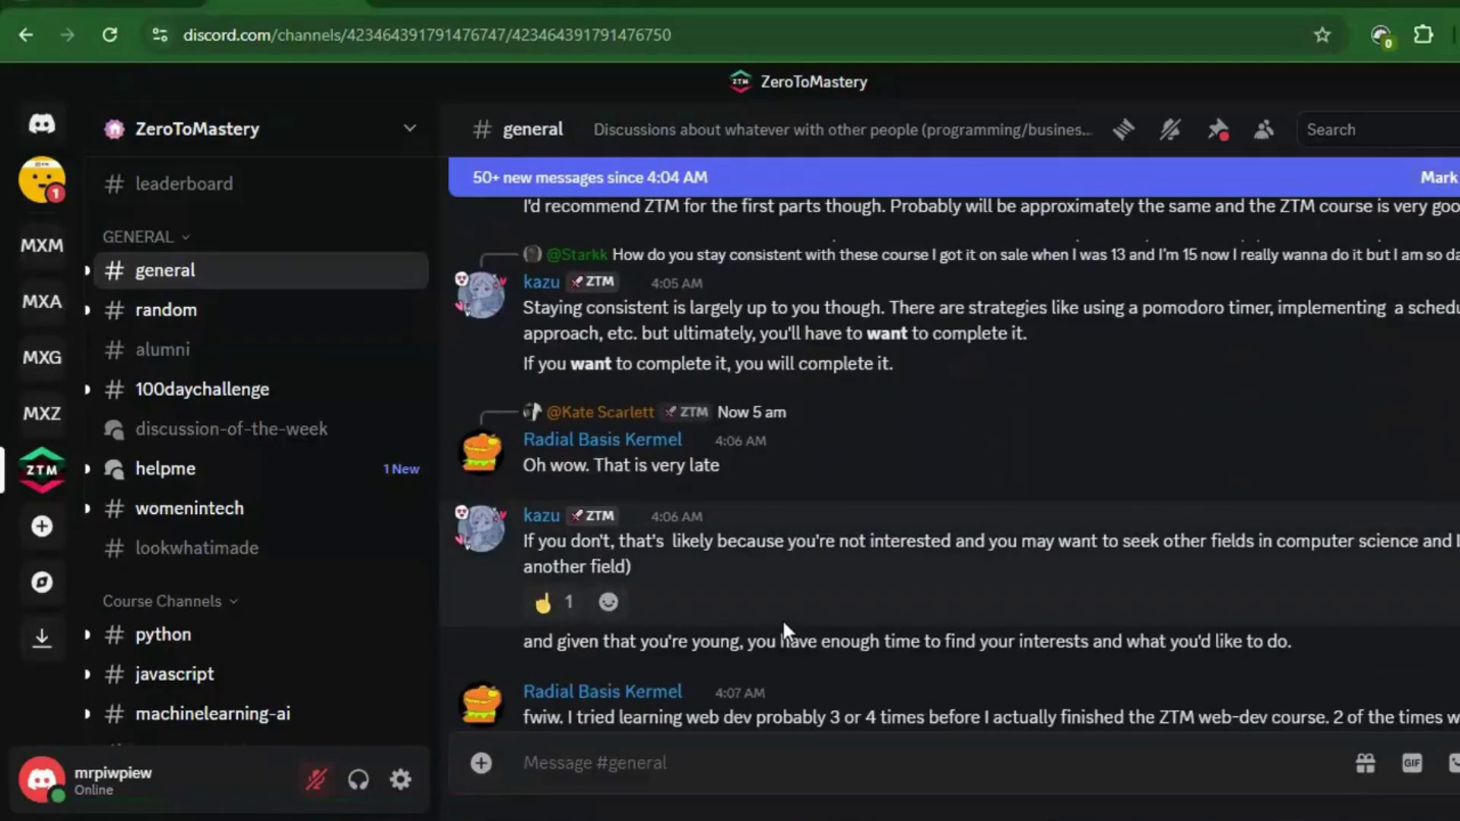
{"action": "scroll", "coordinate": [781, 619], "scroll_direction": "down", "scroll_amount": 1}
{"action": "scroll", "coordinate": [782, 618], "scroll_direction": "down", "scroll_amount": 1}
{"action": "scroll", "coordinate": [782, 618], "scroll_direction": "down", "scroll_amount": 2}
{"action": "scroll", "coordinate": [781, 619], "scroll_direction": "down", "scroll_amount": 1}
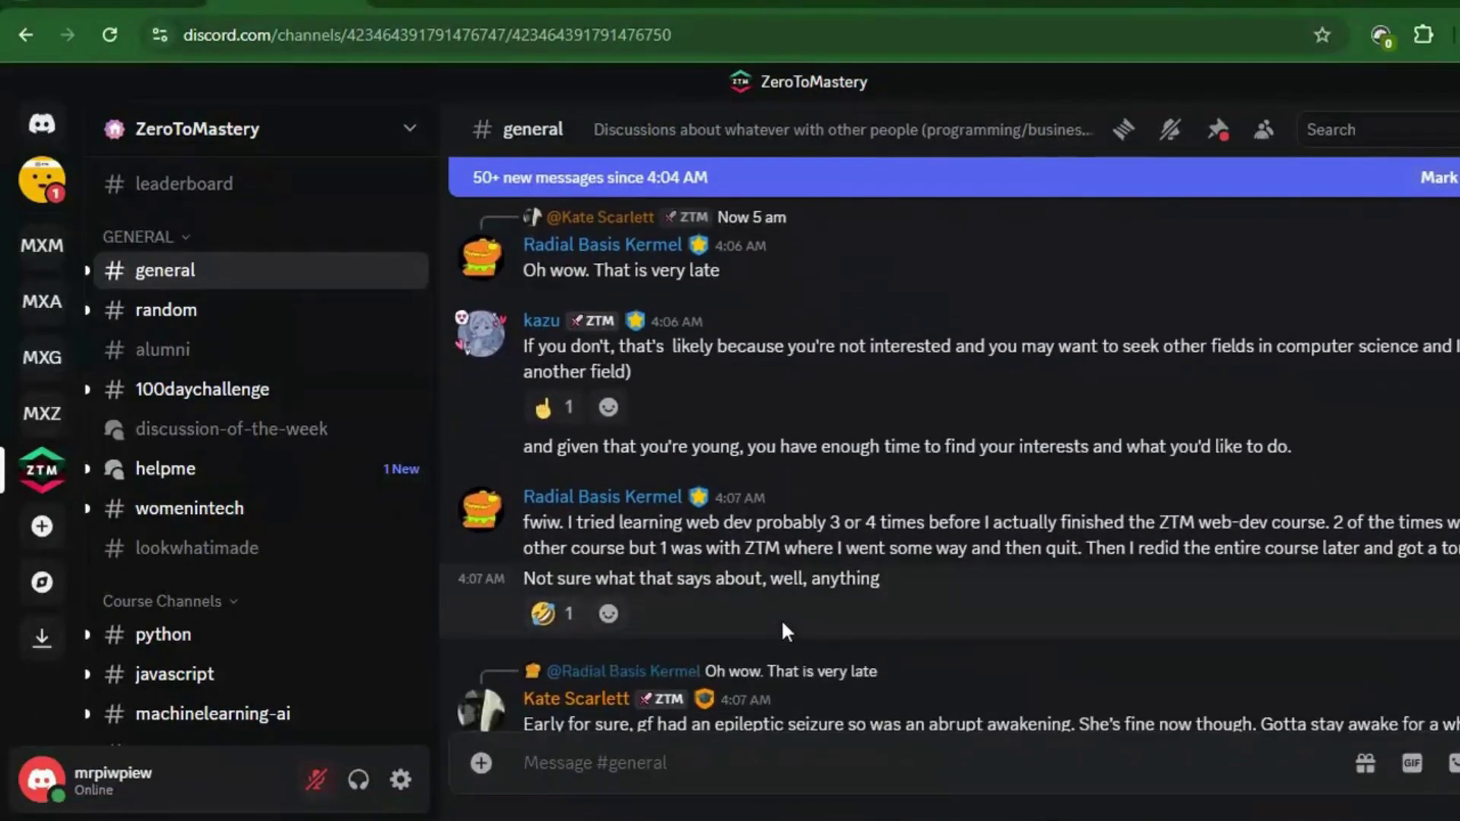
- Switch from #general to the #helpme forum in the ZeroToMastery sidebar
{"action": "left_click", "coordinate": [166, 469]}
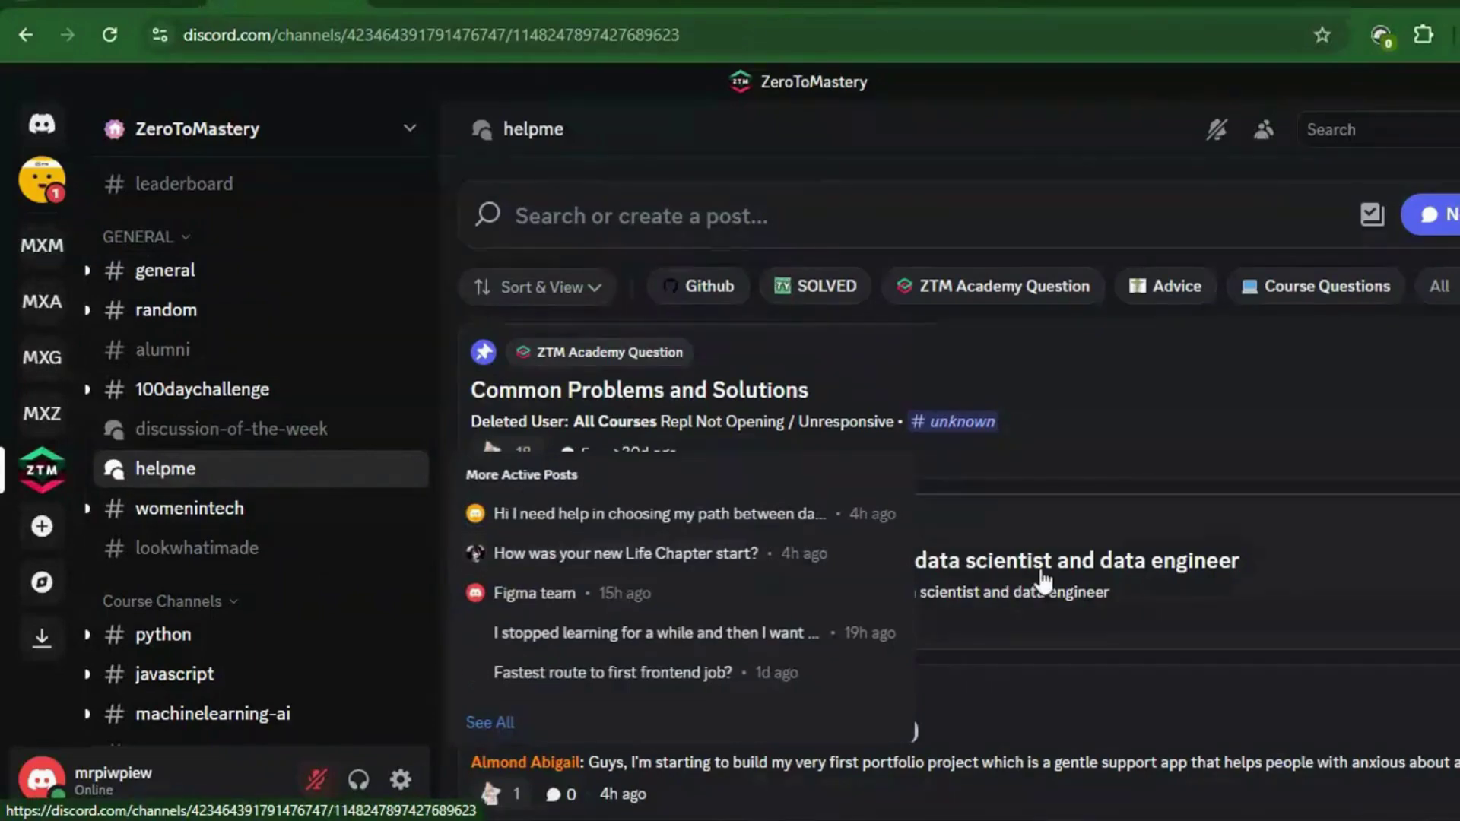
{"action": "scroll", "coordinate": [799, 547], "scroll_direction": "down", "scroll_amount": 2}
{"action": "scroll", "coordinate": [1047, 579], "scroll_direction": "down", "scroll_amount": 2}
{"action": "scroll", "coordinate": [1047, 580], "scroll_direction": "down", "scroll_amount": 2}
{"action": "scroll", "coordinate": [1047, 580], "scroll_direction": "down", "scroll_amount": 1}
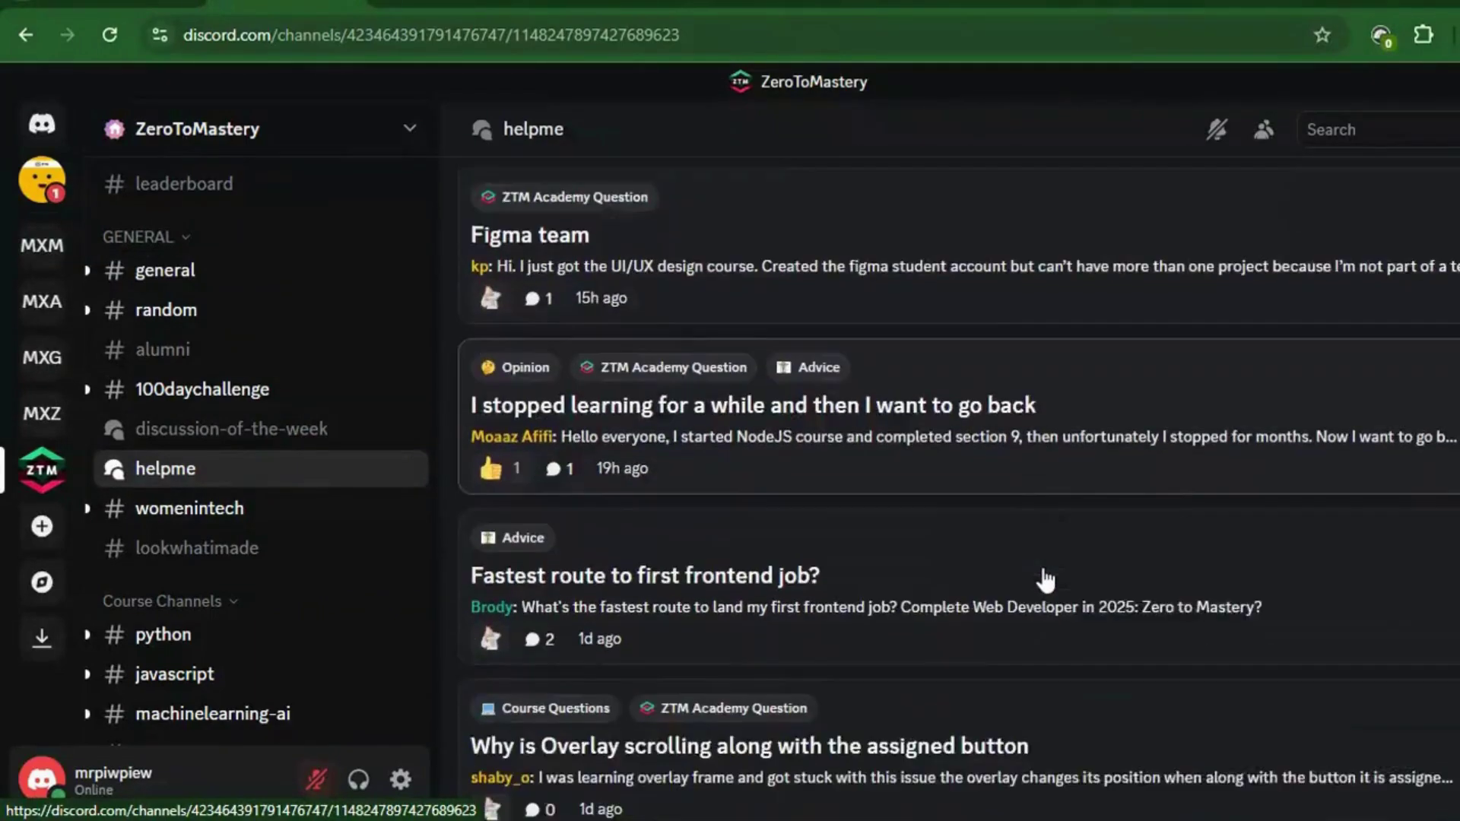